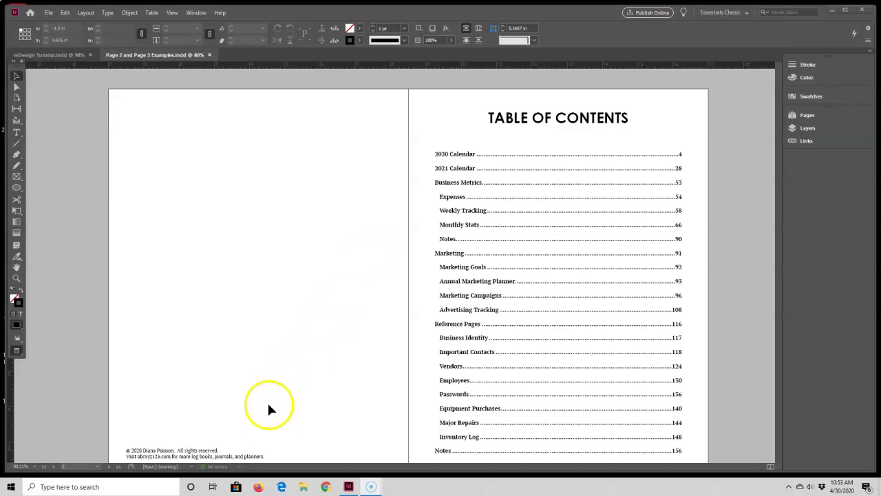
Inspect the copyright footer frame in the Examples document, then bring up the InDesign Tutorial document.
{"action": "left_click", "coordinate": [268, 458]}
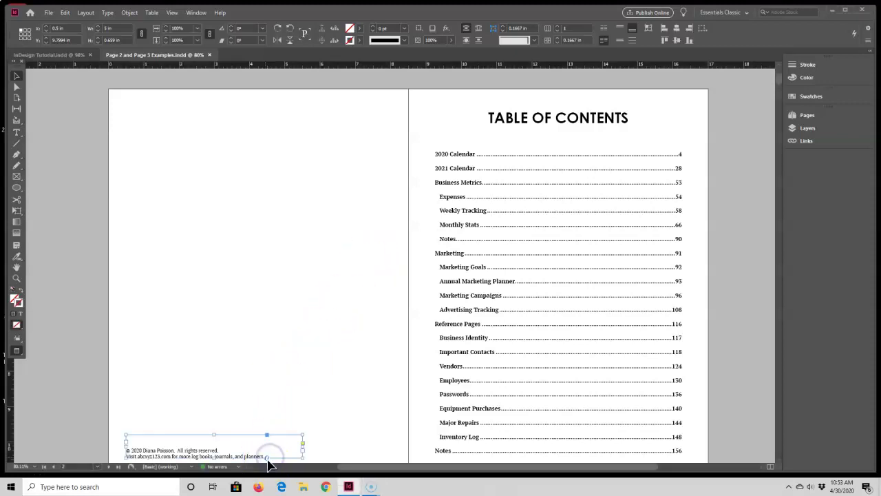
{"action": "left_click", "coordinate": [285, 459]}
{"action": "left_click", "coordinate": [327, 456]}
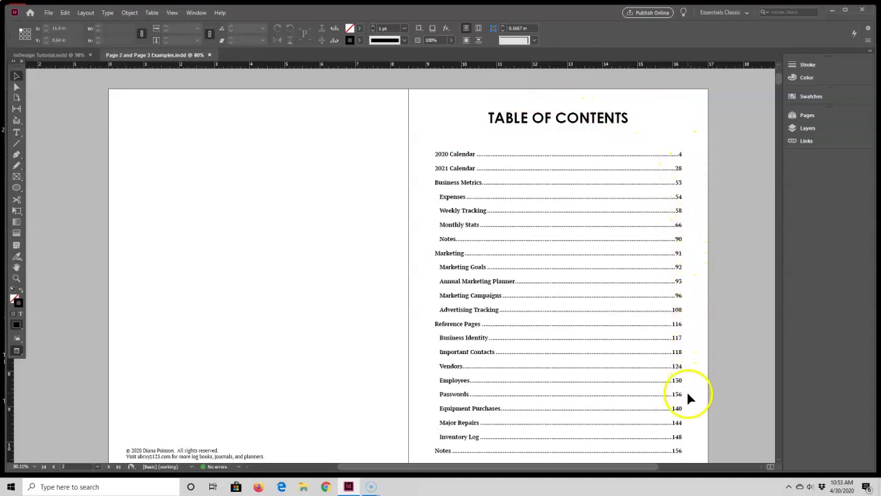
{"action": "left_click", "coordinate": [693, 285]}
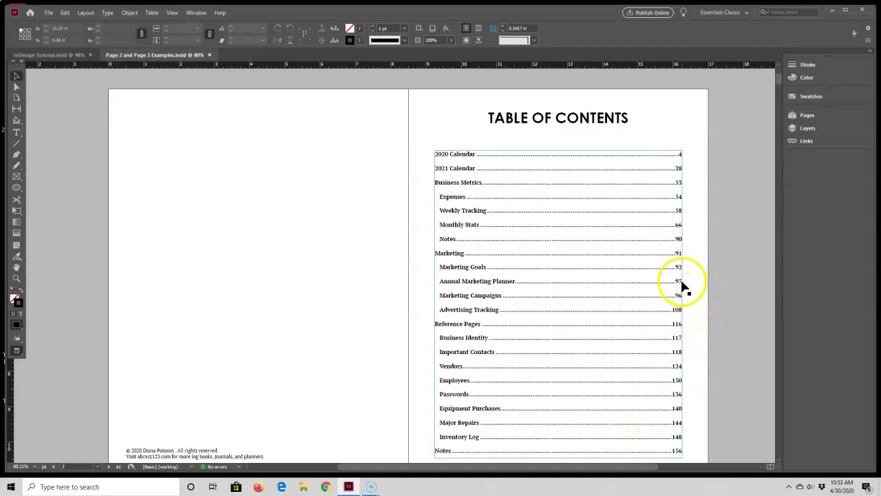
{"action": "left_click", "coordinate": [682, 238]}
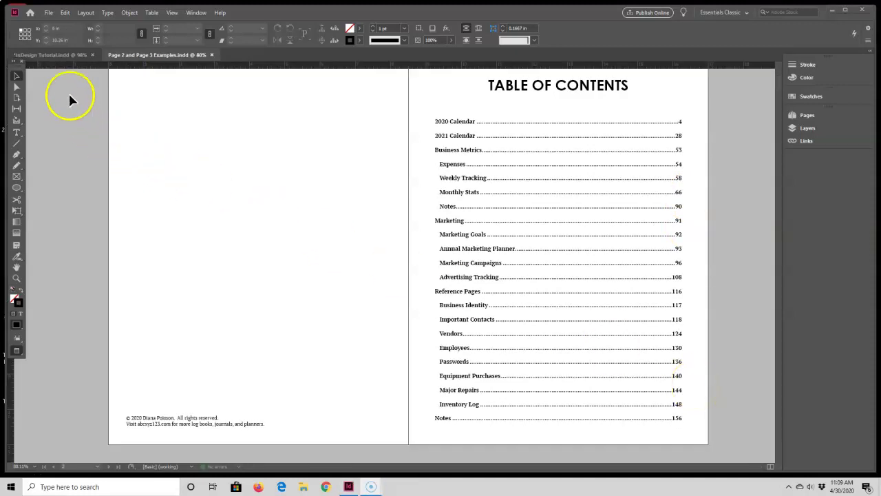
Switch to the tutorial document and show the Pages panel.
{"action": "left_click", "coordinate": [47, 56]}
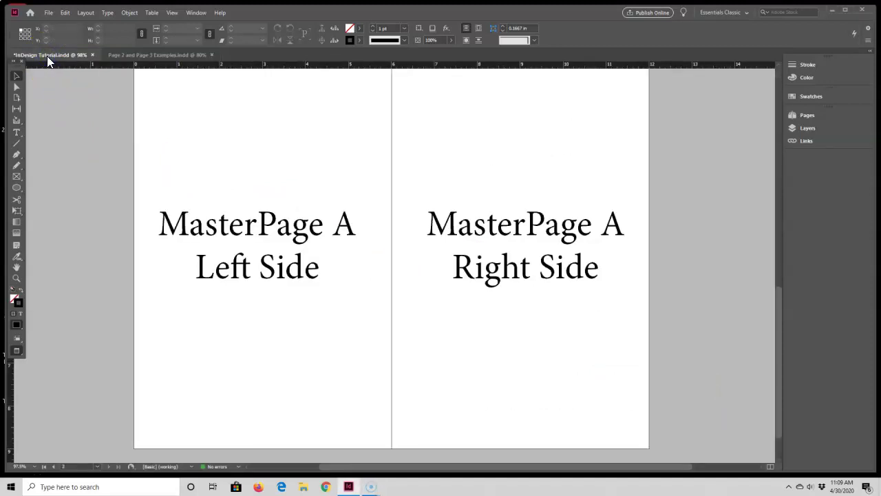
{"action": "left_click", "coordinate": [177, 125]}
{"action": "left_click", "coordinate": [508, 162]}
{"action": "left_click", "coordinate": [829, 117]}
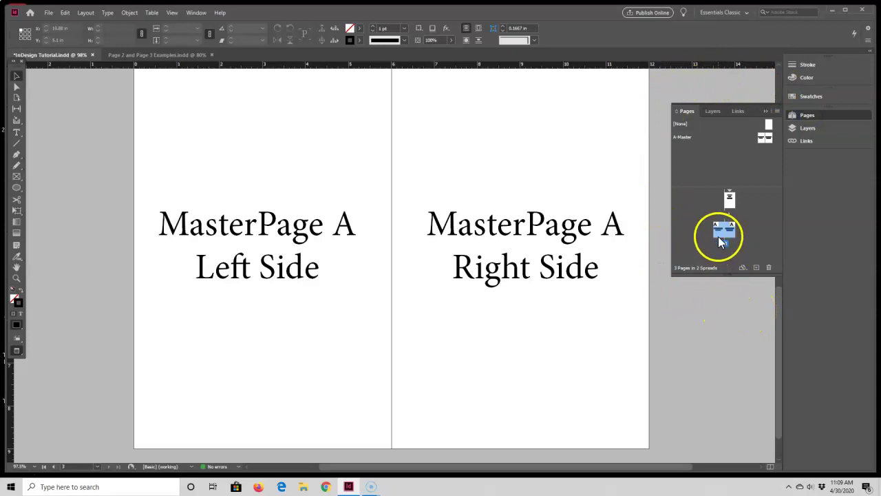
Apply the [None] master to the pages 2-3 spread.
{"action": "left_click_drag", "start_coordinate": [719, 236], "coordinate": [677, 141]}
{"action": "right_click", "coordinate": [729, 234]}
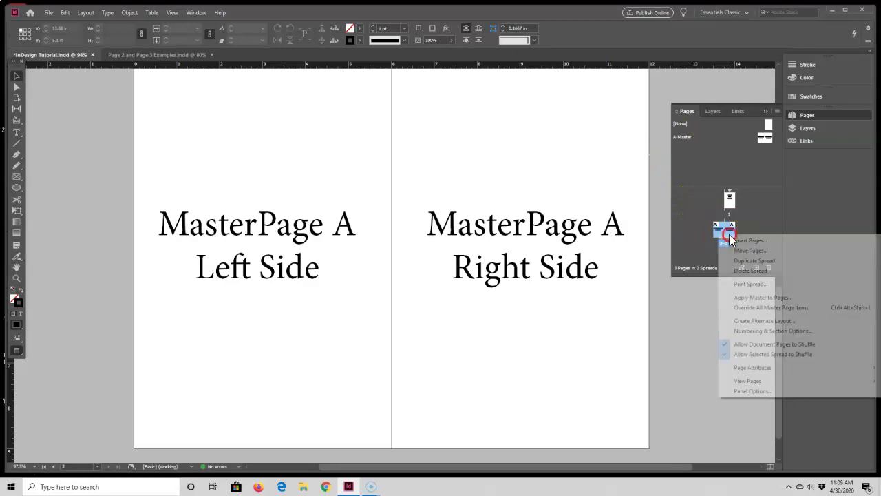
{"action": "left_click", "coordinate": [737, 297]}
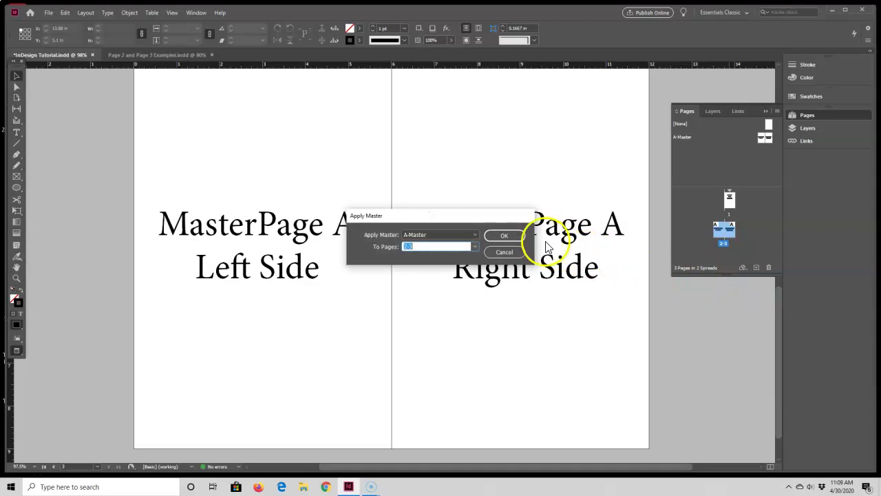
{"action": "left_click", "coordinate": [473, 235]}
{"action": "left_click", "coordinate": [420, 245]}
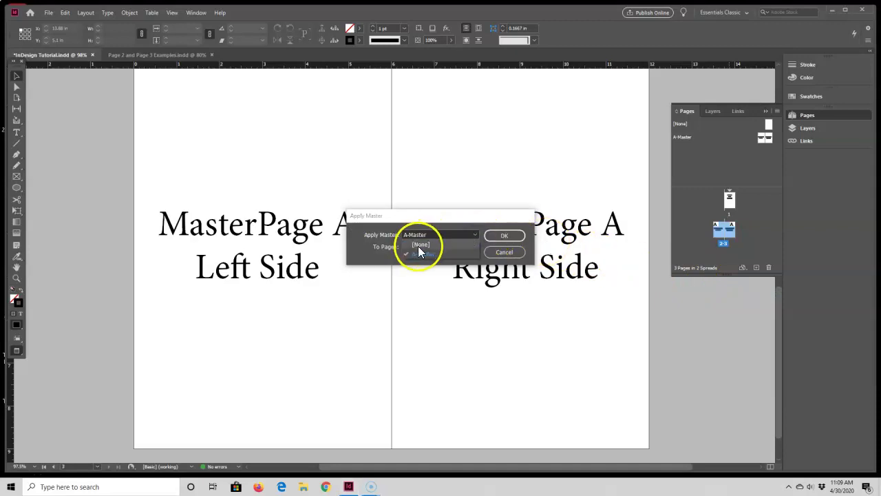
{"action": "left_click", "coordinate": [503, 235]}
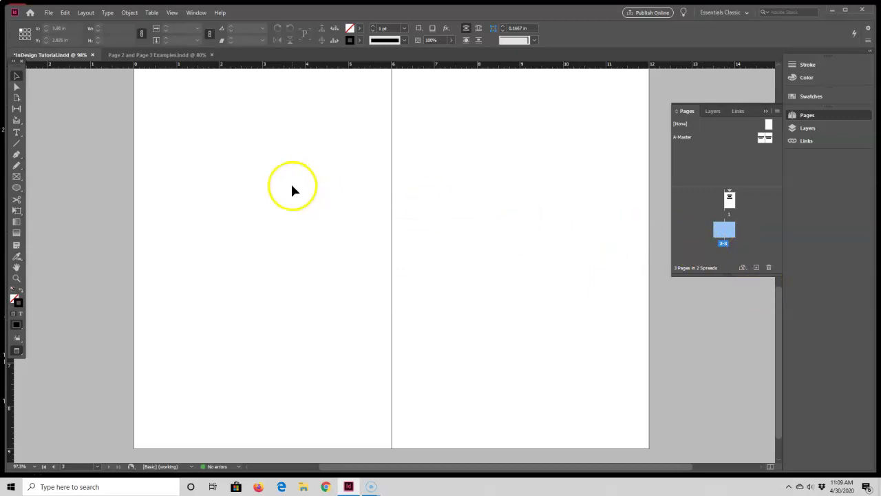
Copy the copyright footer frame from the Examples document.
{"action": "left_click", "coordinate": [163, 53]}
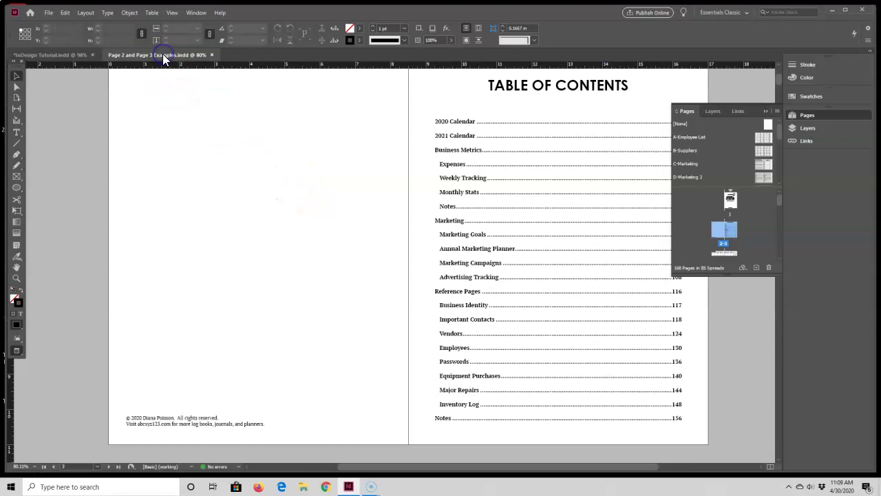
{"action": "left_click", "coordinate": [174, 424]}
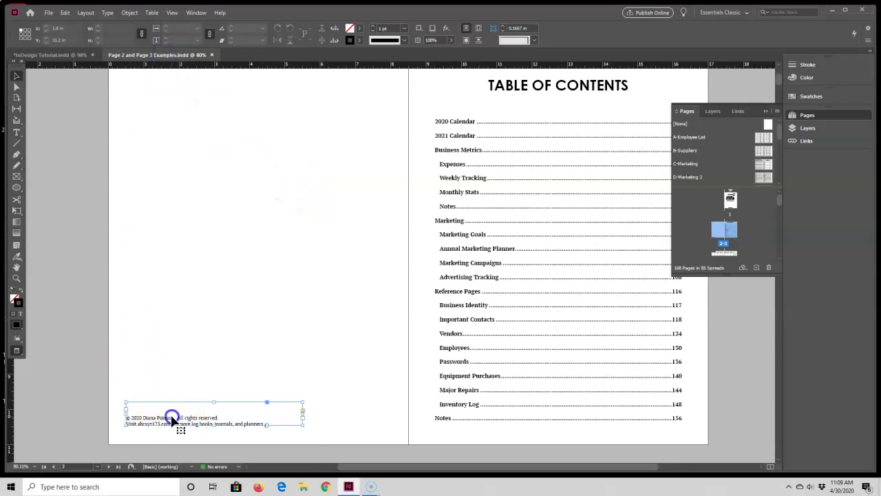
{"action": "right_click", "coordinate": [173, 422]}
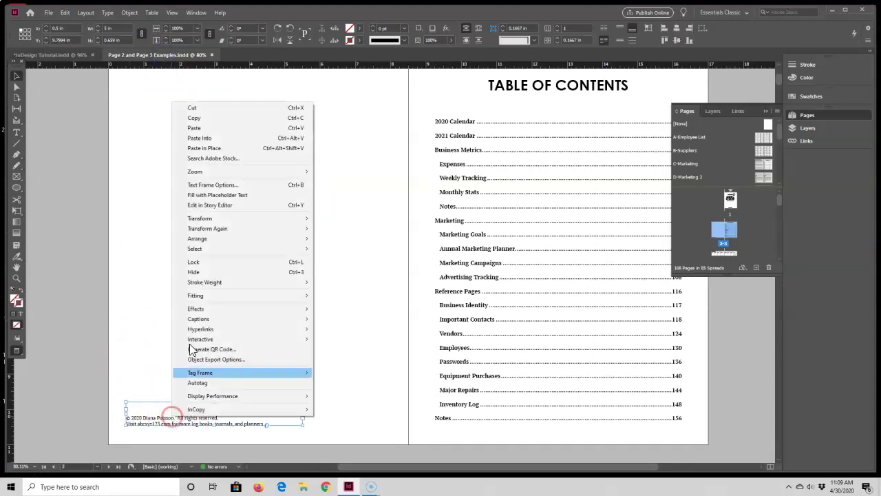
{"action": "left_click", "coordinate": [202, 118]}
Paste the footer into the tutorial and place it at page 2's bottom margin.
{"action": "left_click", "coordinate": [51, 56]}
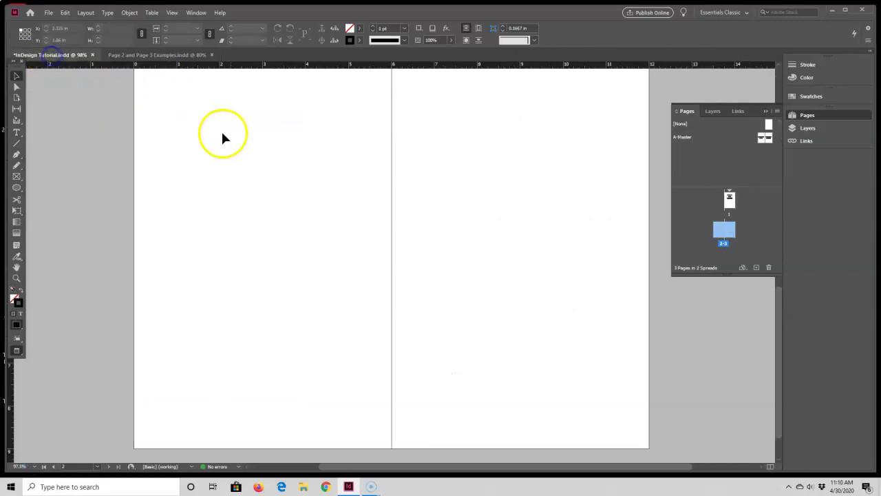
{"action": "right_click", "coordinate": [235, 137]}
{"action": "left_click", "coordinate": [243, 142]}
{"action": "left_click_drag", "start_coordinate": [312, 263], "coordinate": [238, 258]}
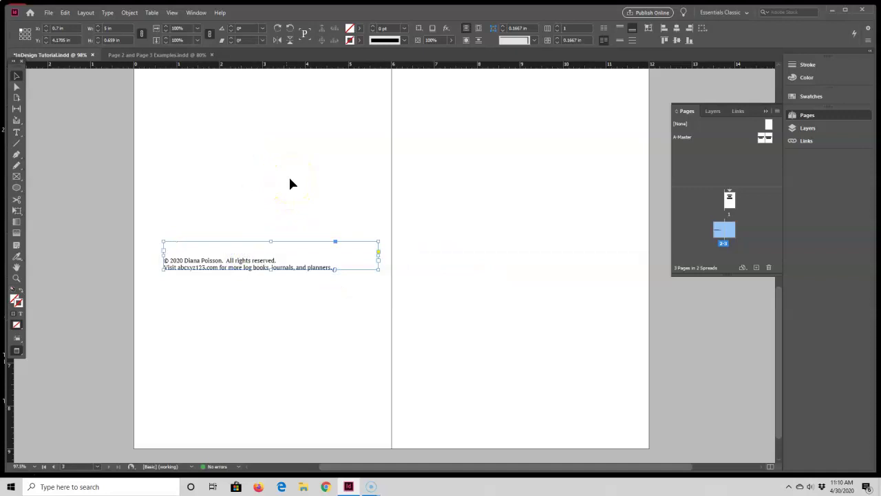
{"action": "left_click", "coordinate": [300, 256]}
{"action": "left_click_drag", "start_coordinate": [300, 256], "coordinate": [287, 414]}
{"action": "left_click", "coordinate": [301, 320]}
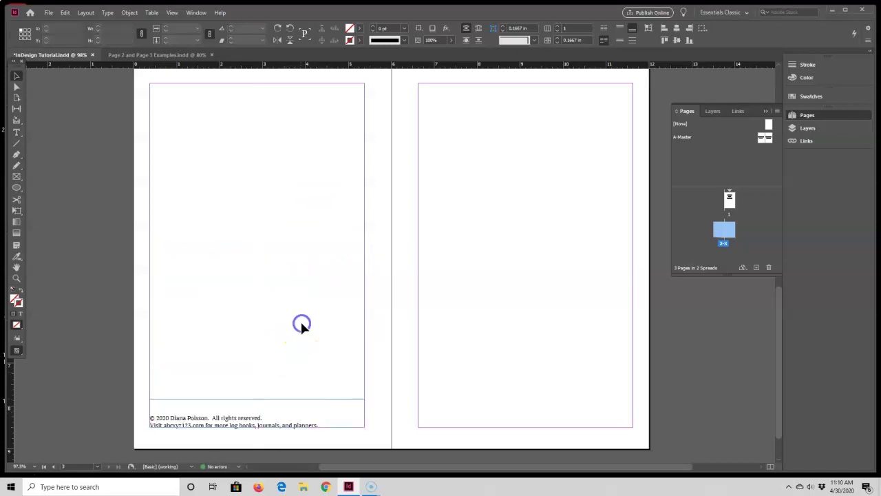
Select all the page 2 footer text and give it Myriad Pro at a slightly larger size.
{"action": "double_click", "coordinate": [294, 407]}
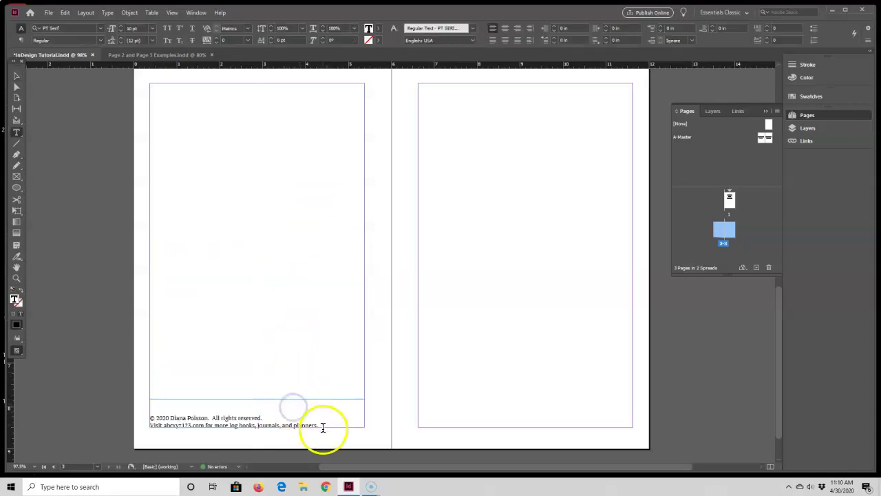
{"action": "left_click_drag", "start_coordinate": [322, 425], "coordinate": [146, 417]}
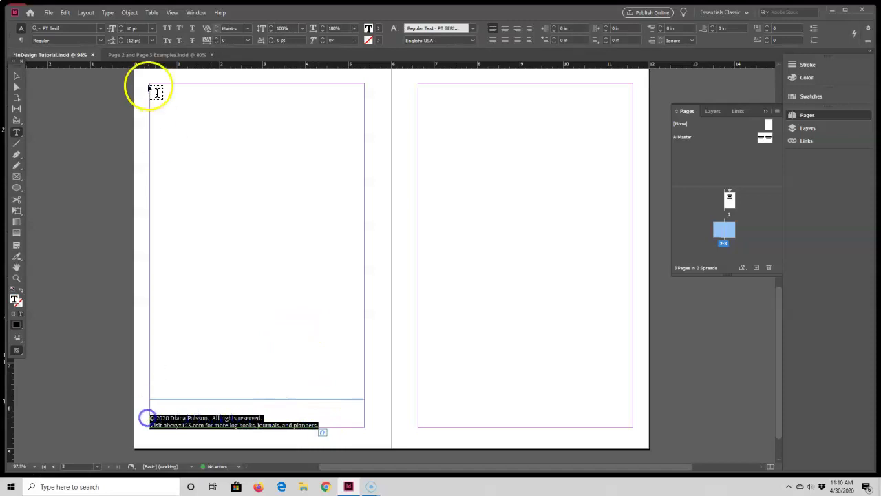
{"action": "left_click", "coordinate": [100, 28]}
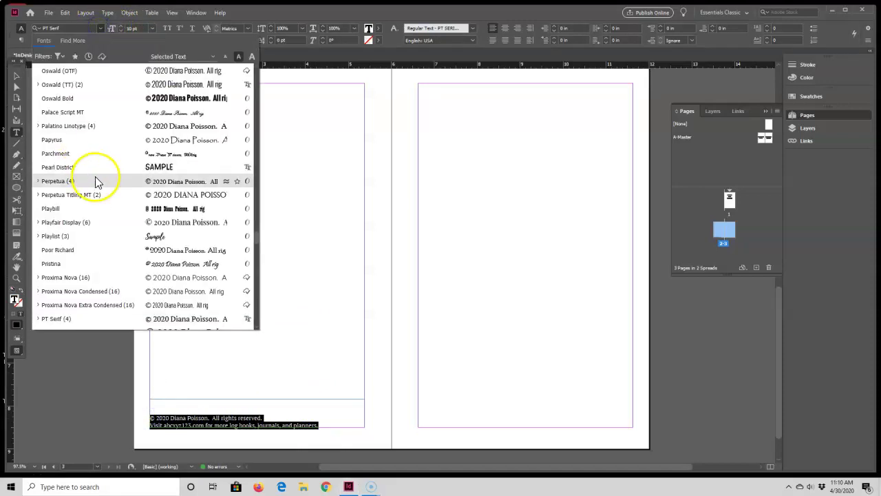
{"action": "scroll", "coordinate": [94, 179], "scroll_direction": "up", "scroll_amount": 5}
{"action": "scroll", "coordinate": [88, 162], "scroll_direction": "up", "scroll_amount": 5}
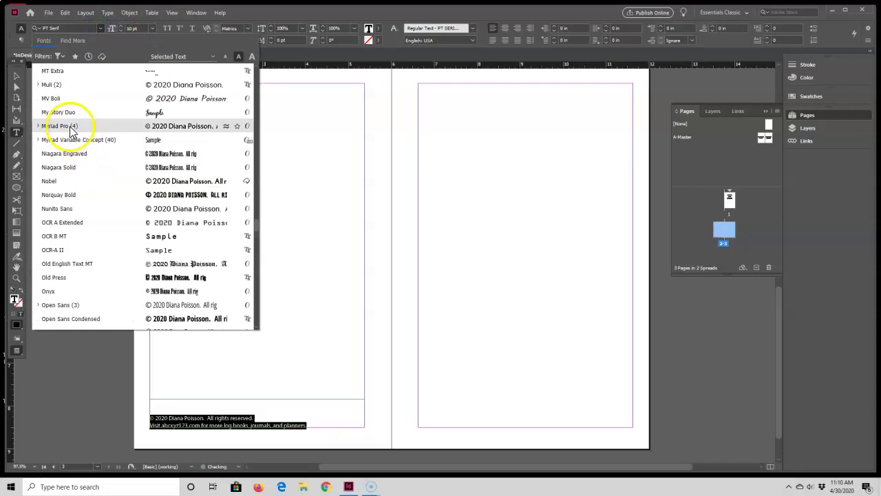
{"action": "left_click", "coordinate": [104, 126]}
{"action": "left_click", "coordinate": [152, 28]}
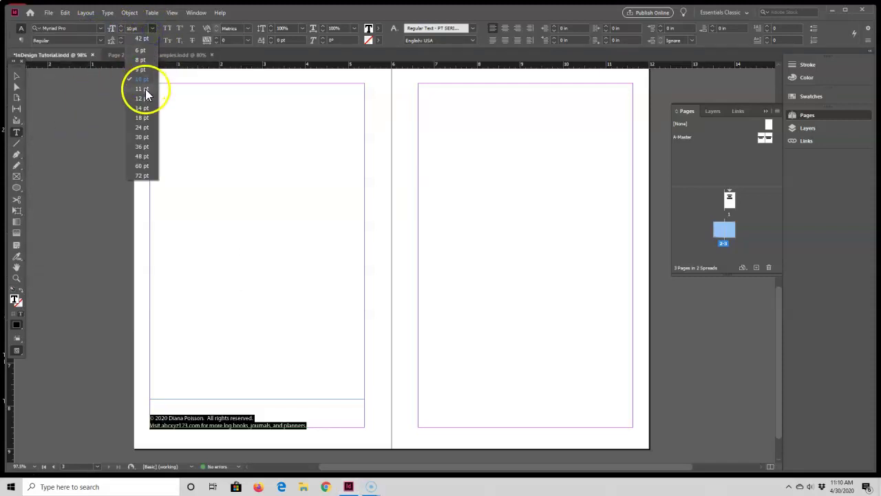
{"action": "left_click", "coordinate": [143, 90]}
{"action": "left_click", "coordinate": [304, 172]}
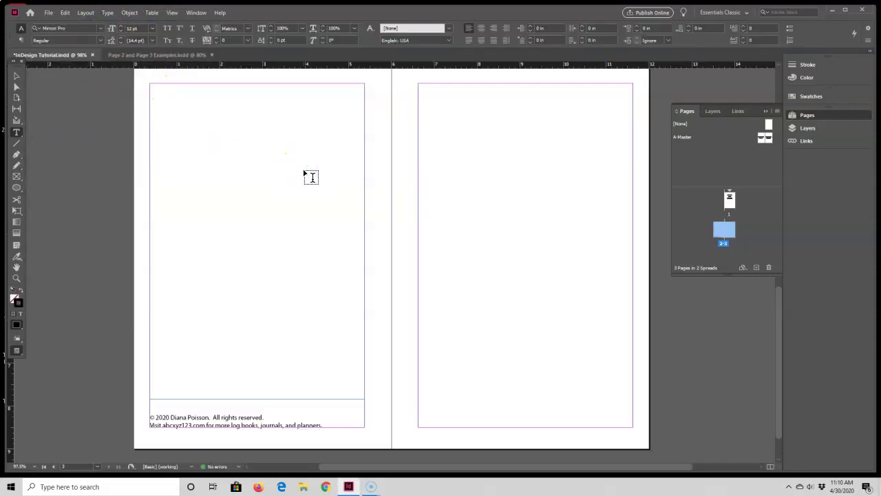
{"action": "left_click", "coordinate": [305, 167]}
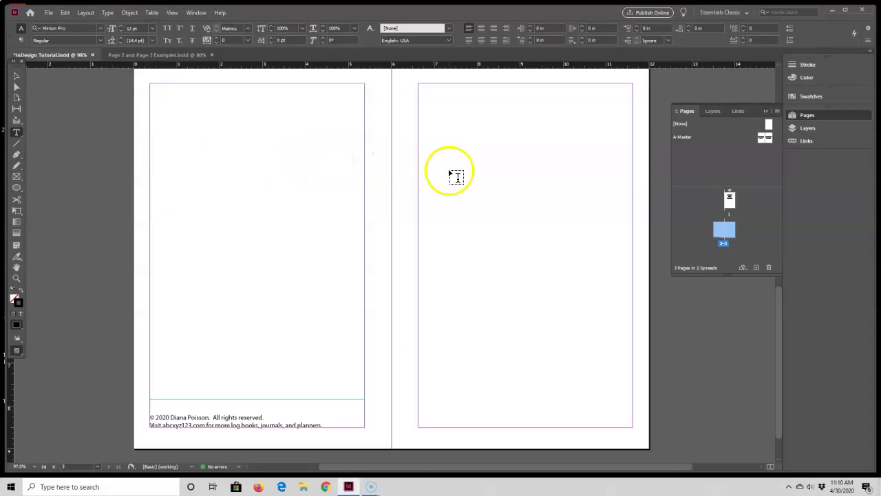
Add a centered 'To All Awesome YouTubers' text frame near the top of page 3.
{"action": "left_click_drag", "start_coordinate": [418, 149], "coordinate": [632, 256]}
{"action": "type", "text": "To All Awesome YouTubers"}
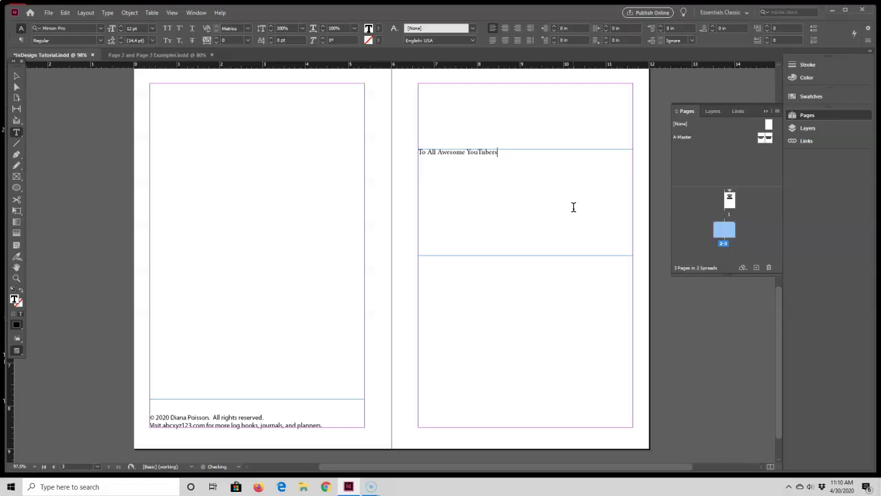
{"action": "triple_click", "coordinate": [447, 143]}
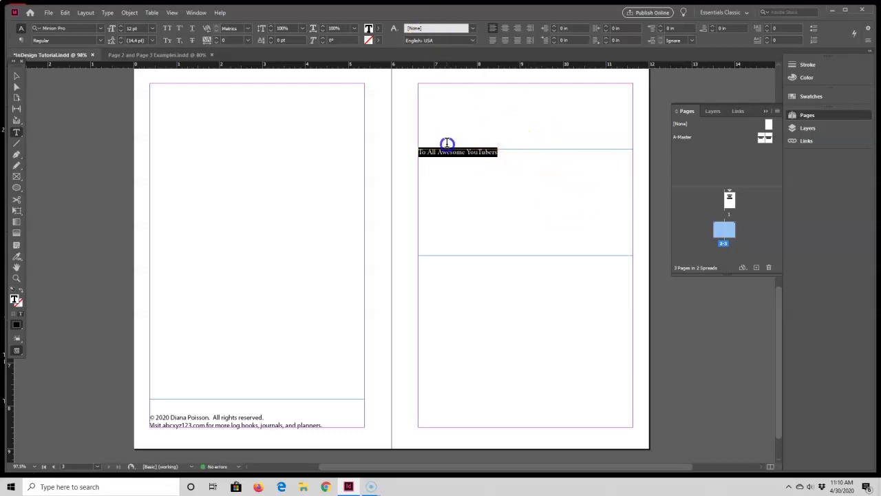
{"action": "left_click", "coordinate": [505, 29]}
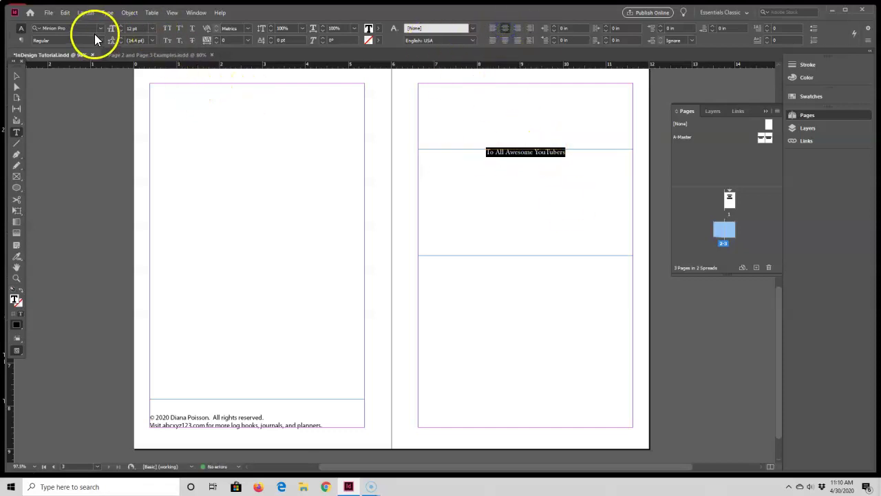
Format the dedication in Myriad Pro Bold at 36 pt.
{"action": "left_click", "coordinate": [100, 28]}
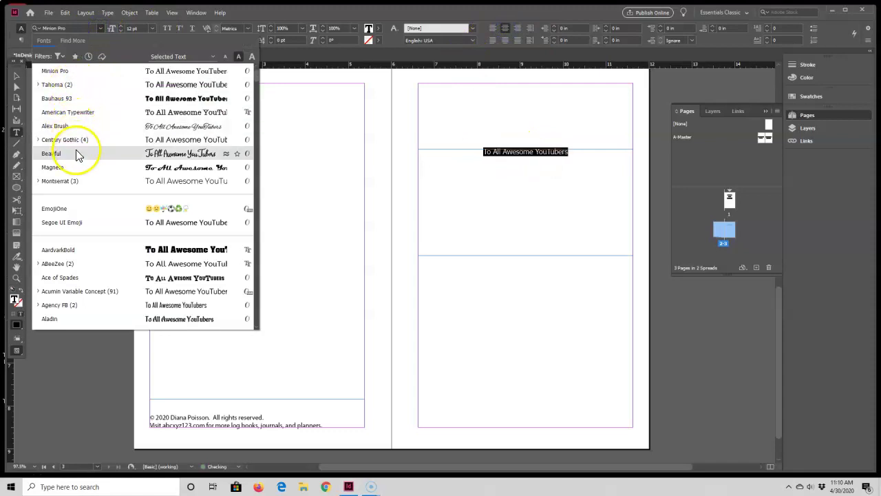
{"action": "left_click", "coordinate": [55, 71]}
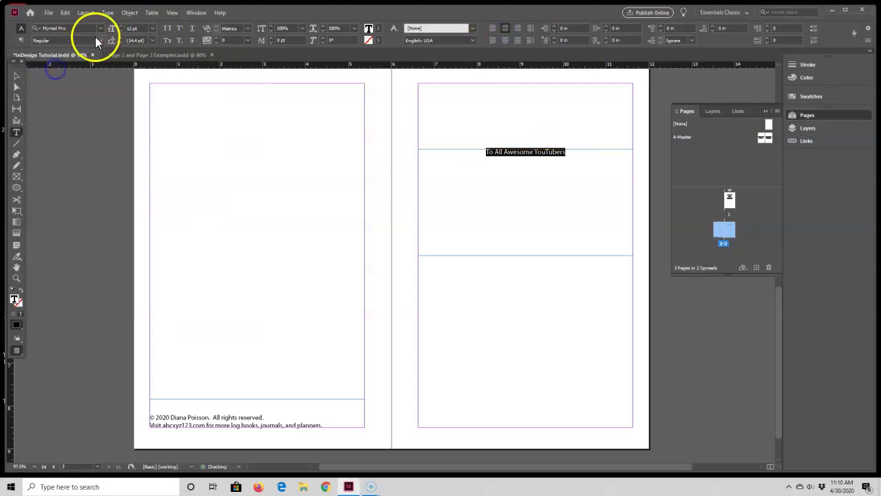
{"action": "left_click", "coordinate": [100, 41]}
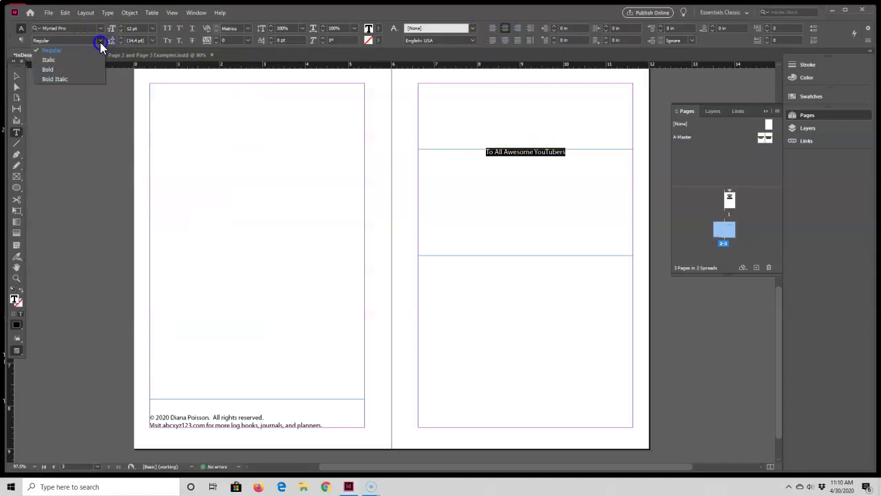
{"action": "left_click", "coordinate": [66, 70]}
{"action": "left_click", "coordinate": [150, 29]}
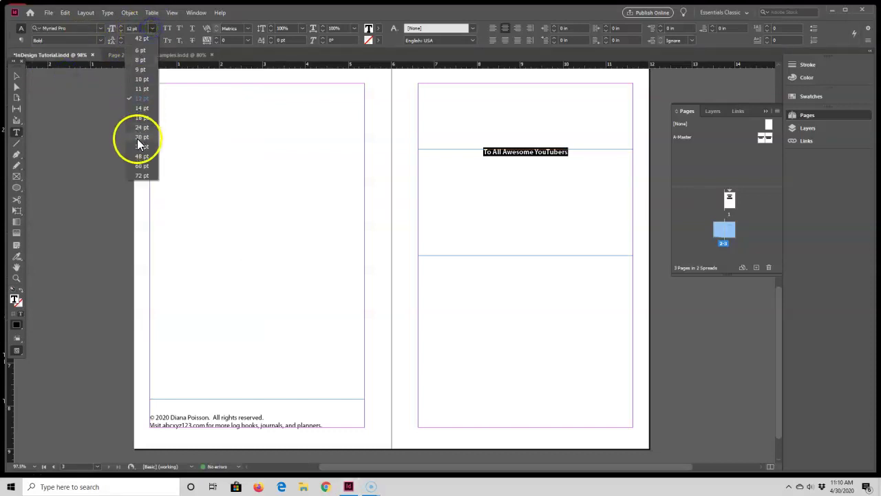
{"action": "left_click", "coordinate": [140, 146]}
Copy the 'YouTube Video Log Book' title frame from page 1.
{"action": "scroll", "coordinate": [485, 259], "scroll_direction": "up", "scroll_amount": 3}
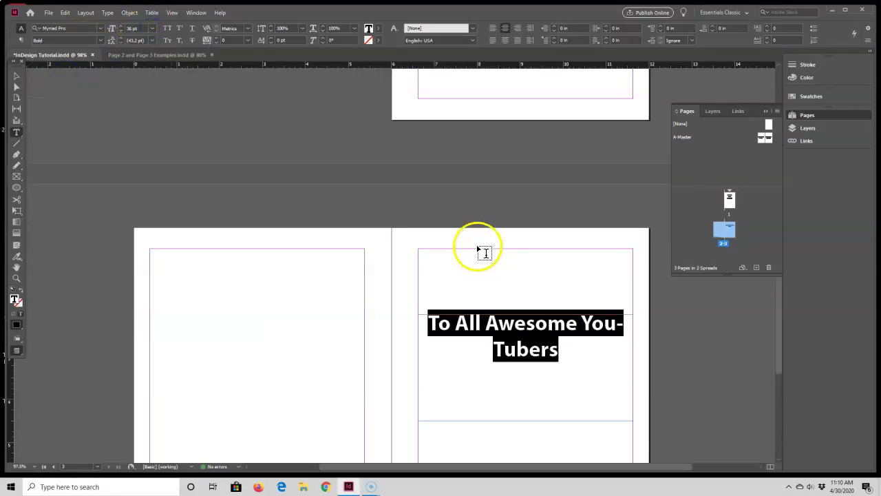
{"action": "scroll", "coordinate": [485, 252], "scroll_direction": "up", "scroll_amount": 5}
{"action": "left_click", "coordinate": [17, 76]}
{"action": "left_click", "coordinate": [508, 195]}
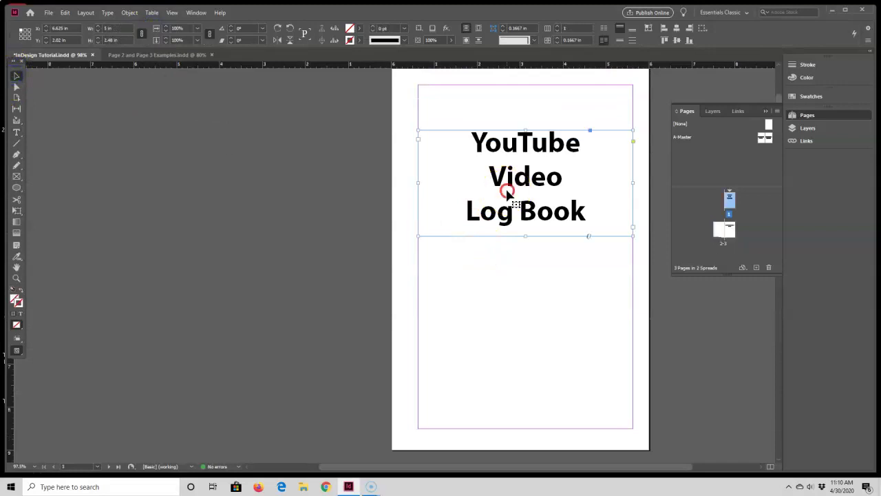
{"action": "right_click", "coordinate": [508, 194]}
{"action": "left_click", "coordinate": [527, 193]}
Paste the title frame onto page 3 and delete the old dedication frame.
{"action": "scroll", "coordinate": [527, 197], "scroll_direction": "down", "scroll_amount": 3}
{"action": "scroll", "coordinate": [516, 191], "scroll_direction": "down", "scroll_amount": 4}
{"action": "scroll", "coordinate": [518, 240], "scroll_direction": "down", "scroll_amount": 3}
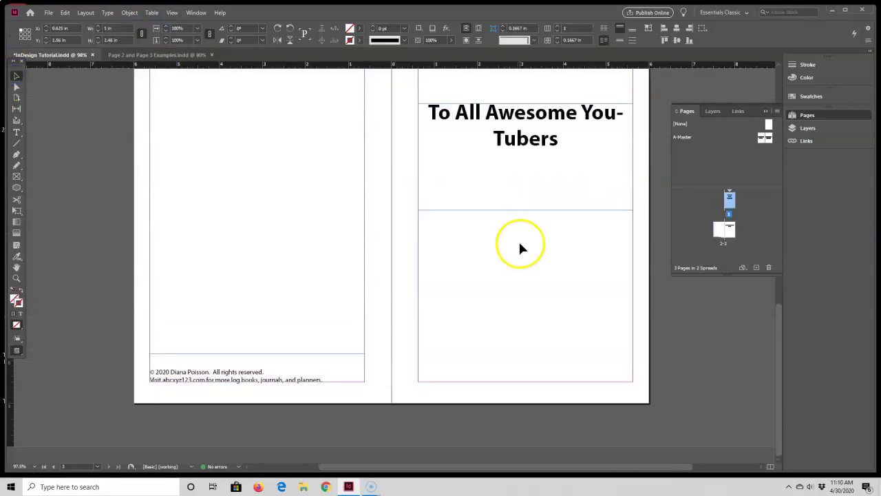
{"action": "right_click", "coordinate": [521, 246]}
{"action": "left_click", "coordinate": [533, 248]}
{"action": "left_click_drag", "start_coordinate": [404, 262], "coordinate": [529, 270]}
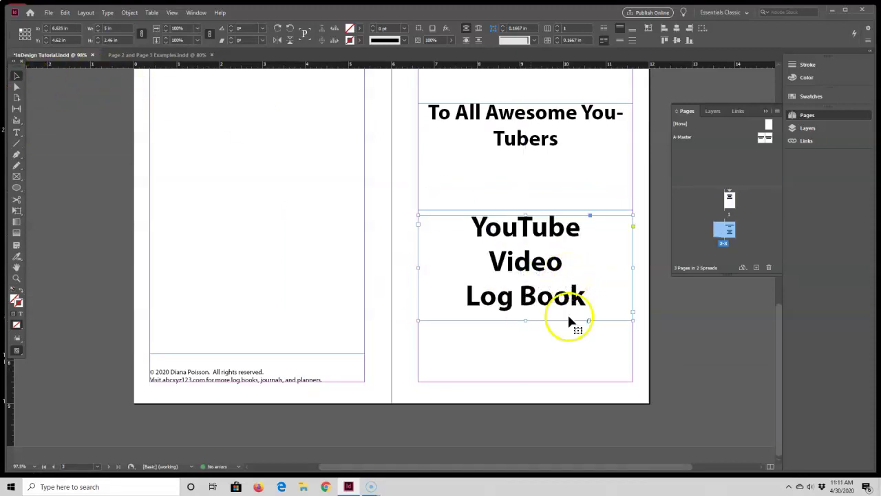
{"action": "left_click", "coordinate": [550, 341]}
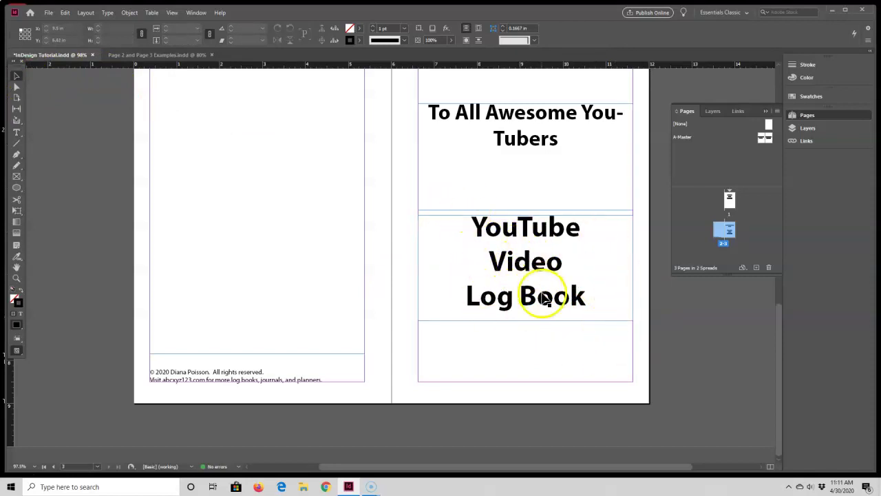
{"action": "left_click", "coordinate": [509, 125]}
{"action": "key", "text": "Delete"}
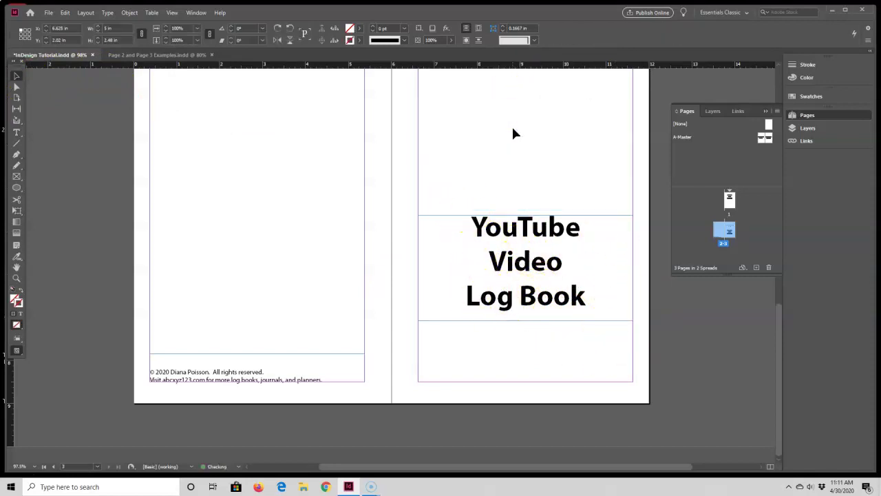
Replace the pasted title text with a centred 'To All Awesome YouTubers'.
{"action": "double_click", "coordinate": [499, 221]}
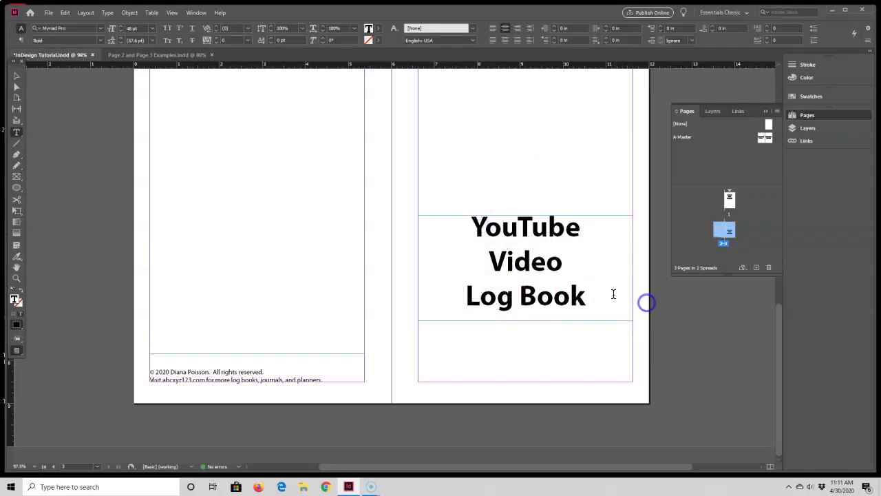
{"action": "left_click_drag", "start_coordinate": [613, 295], "coordinate": [463, 206]}
{"action": "type", "text": "To A"}
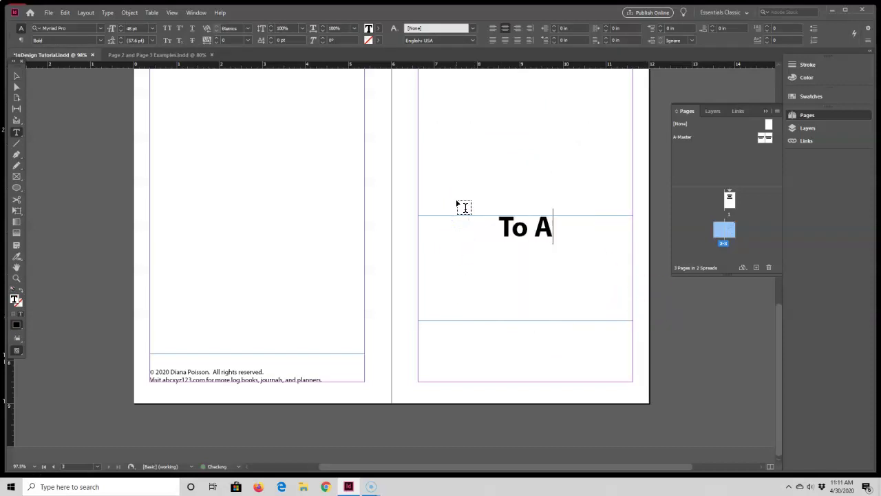
{"action": "type", "text": "ll Awesome "}
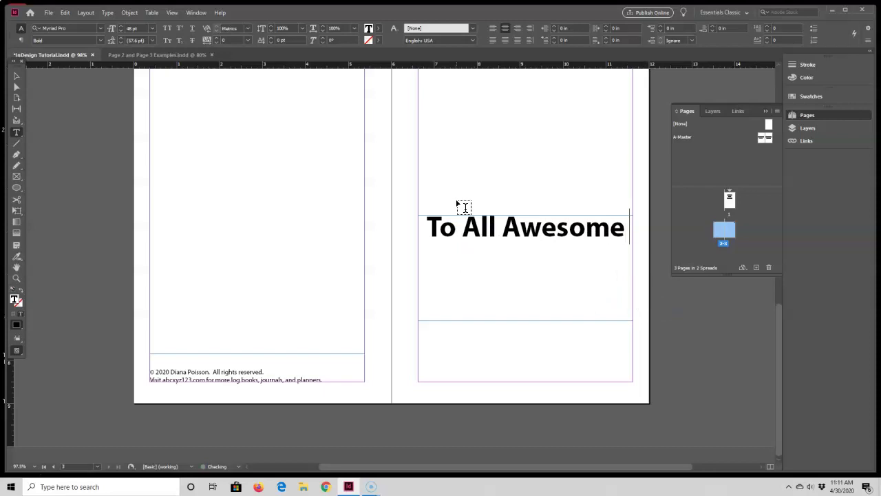
{"action": "type", "text": "YouBu"}
{"action": "key", "text": "BackSpace"}
{"action": "key", "text": "BackSpace"}
{"action": "type", "text": "T"}
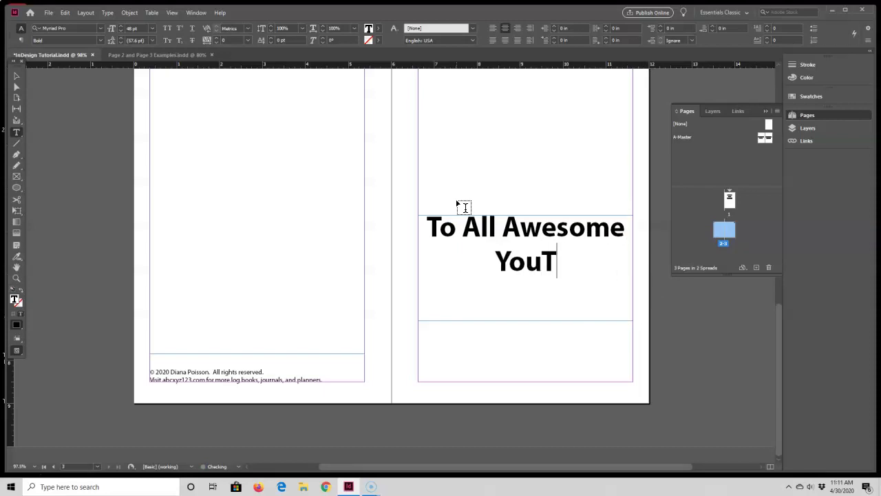
{"action": "type", "text": "ubers"}
{"action": "key", "text": "ctrl+shift+l"}
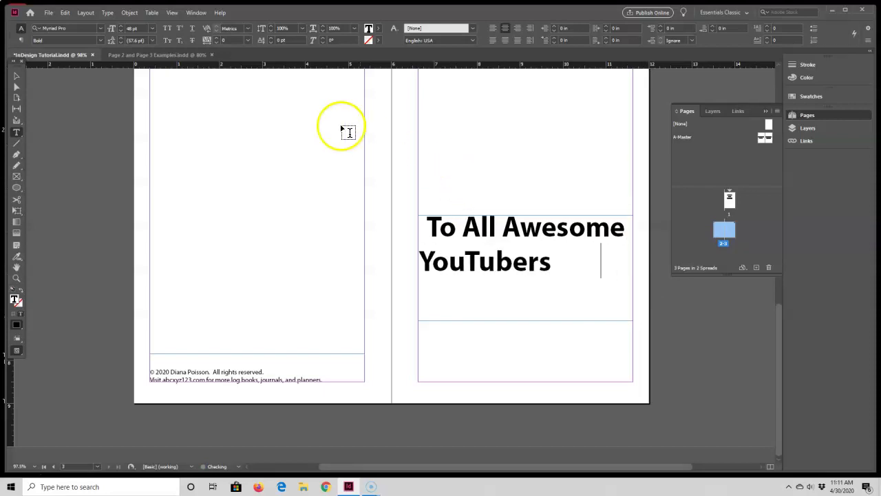
{"action": "key", "text": "ctrl+shift+c"}
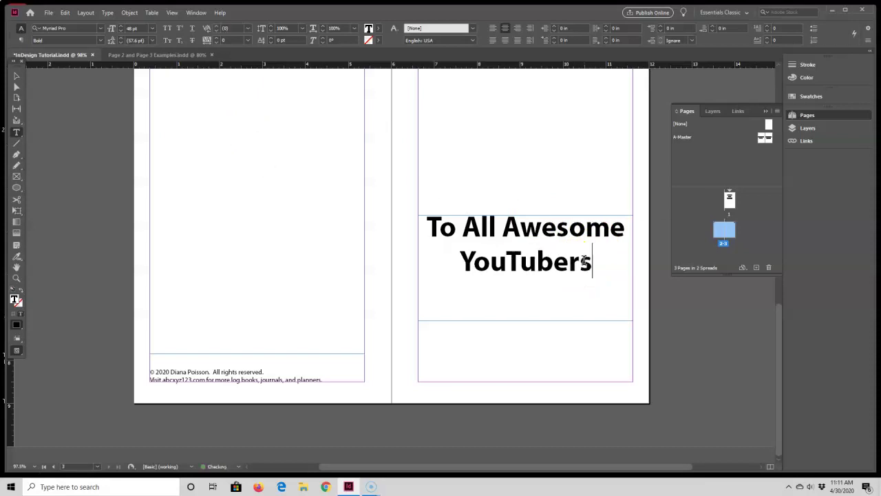
Move the dedication frame near the top of page 3 and shorten it to fit.
{"action": "left_click", "coordinate": [17, 76]}
{"action": "left_click_drag", "start_coordinate": [567, 245], "coordinate": [553, 153]}
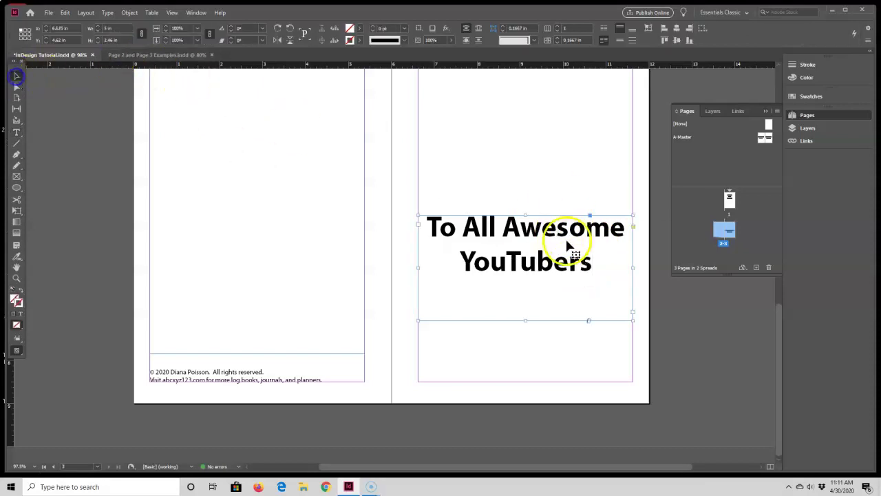
{"action": "left_click", "coordinate": [542, 256]}
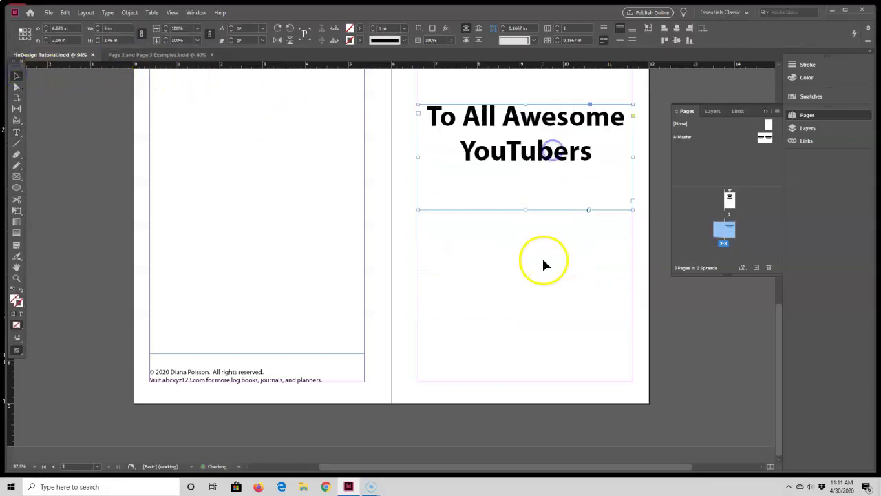
{"action": "left_click", "coordinate": [523, 197]}
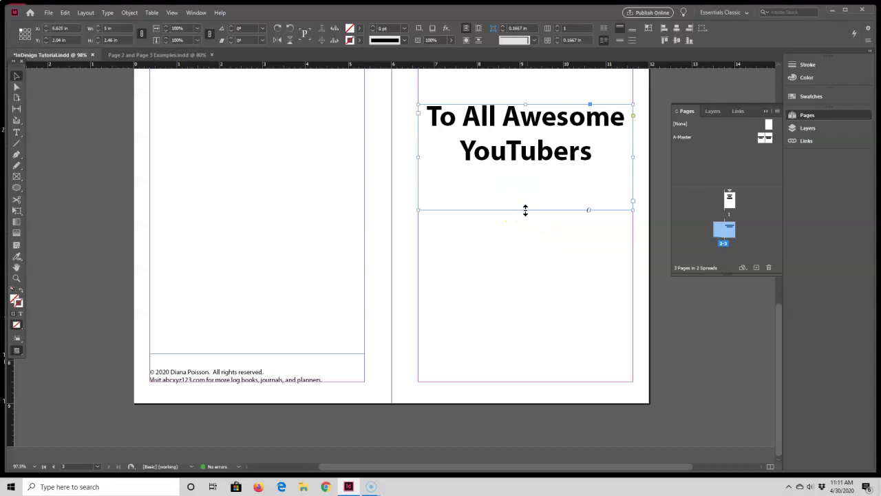
{"action": "left_click_drag", "start_coordinate": [525, 210], "coordinate": [528, 167]}
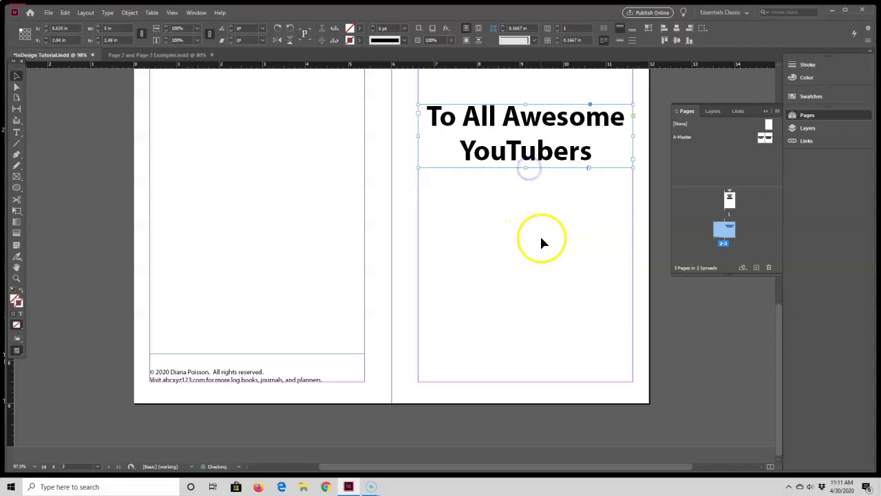
{"action": "scroll", "coordinate": [541, 241], "scroll_direction": "up", "scroll_amount": 2}
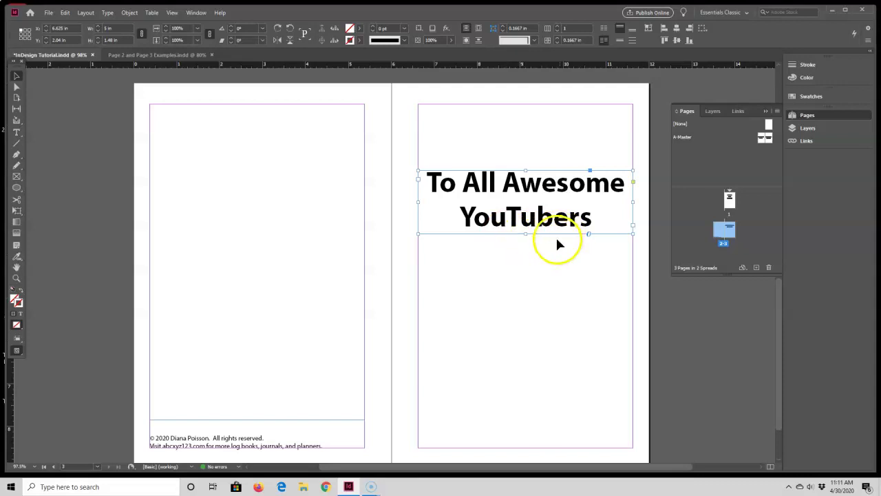
Paste a copy of the dedication frame just below the original.
{"action": "right_click", "coordinate": [543, 198]}
{"action": "right_click", "coordinate": [539, 270]}
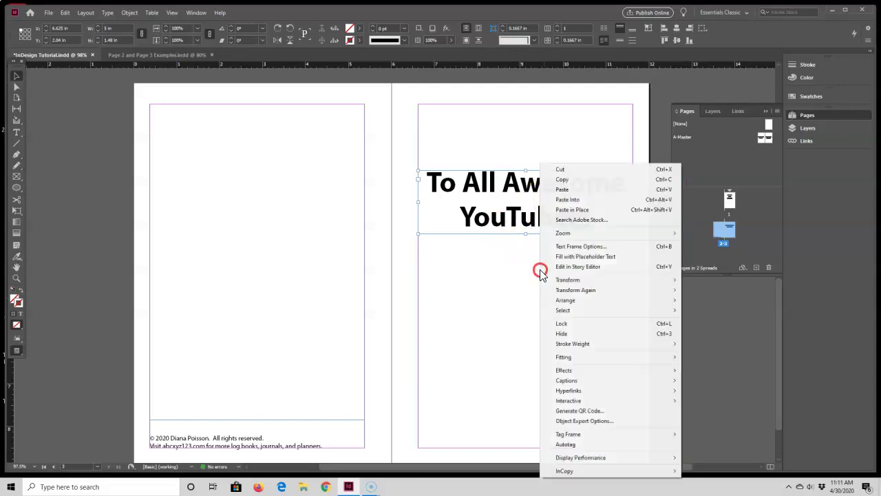
{"action": "left_click", "coordinate": [563, 189]}
{"action": "left_click_drag", "start_coordinate": [435, 259], "coordinate": [533, 282]}
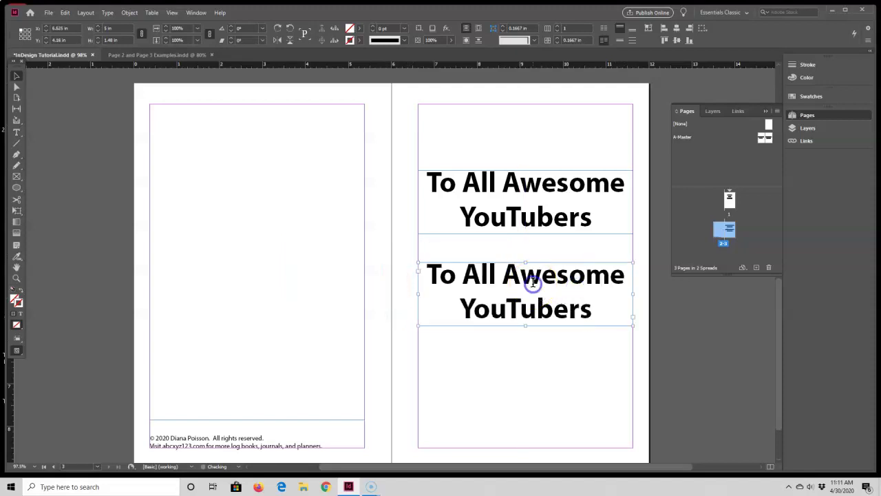
Replace the copy's text with '(That's You).' and select it.
{"action": "double_click", "coordinate": [533, 282]}
{"action": "left_click_drag", "start_coordinate": [437, 272], "coordinate": [624, 317]}
{"action": "type", "text": "(Tha"}
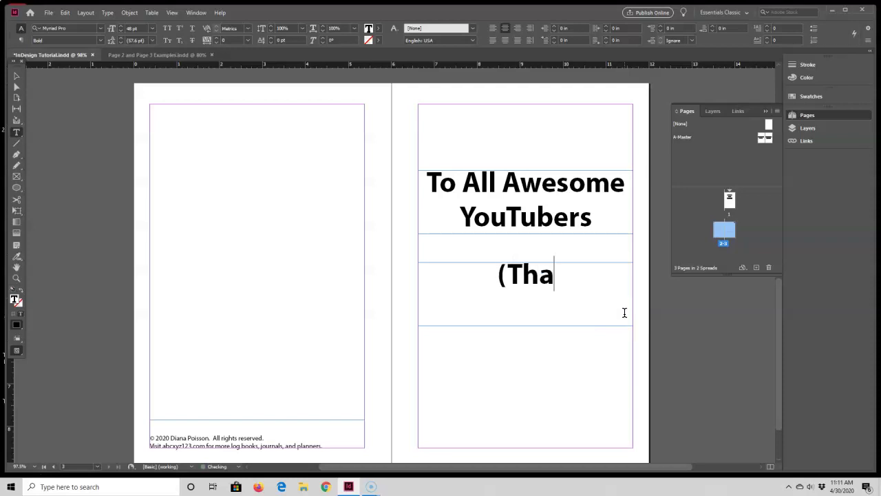
{"action": "type", "text": "t's You)"}
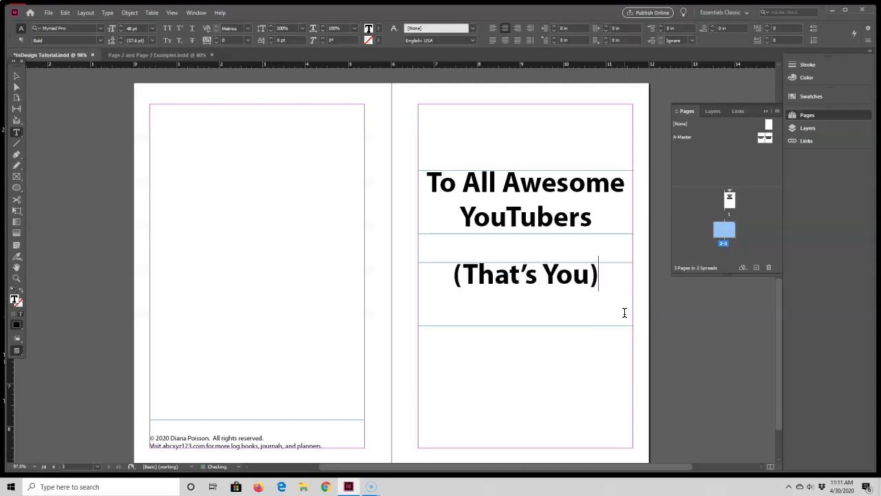
{"action": "type", "text": "."}
{"action": "left_click_drag", "start_coordinate": [449, 275], "coordinate": [609, 293]}
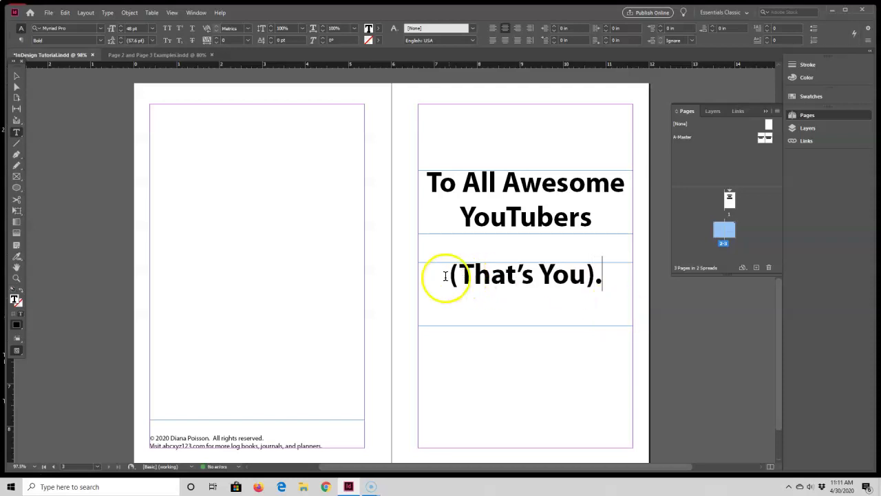
{"action": "left_click", "coordinate": [152, 28]}
Set '(That's You).' to 14 pt, shorten its frame, and move it under the dedication.
{"action": "left_click", "coordinate": [136, 108]}
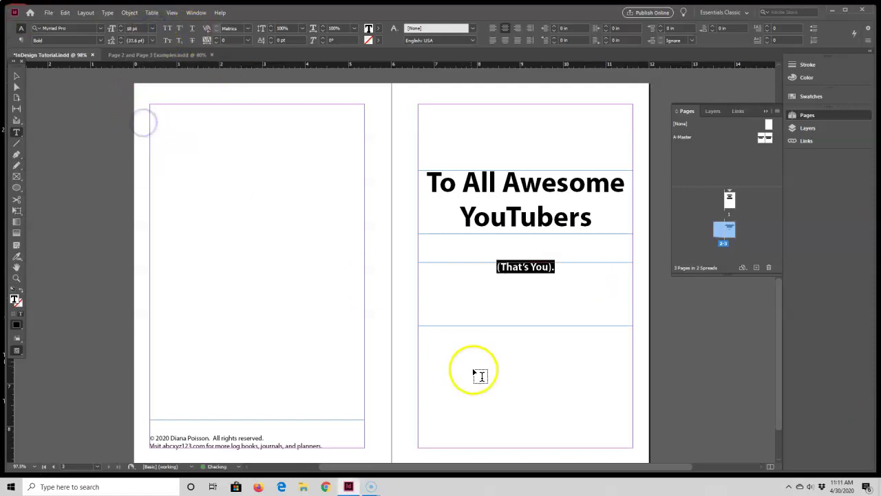
{"action": "left_click", "coordinate": [479, 372]}
{"action": "left_click", "coordinate": [14, 76]}
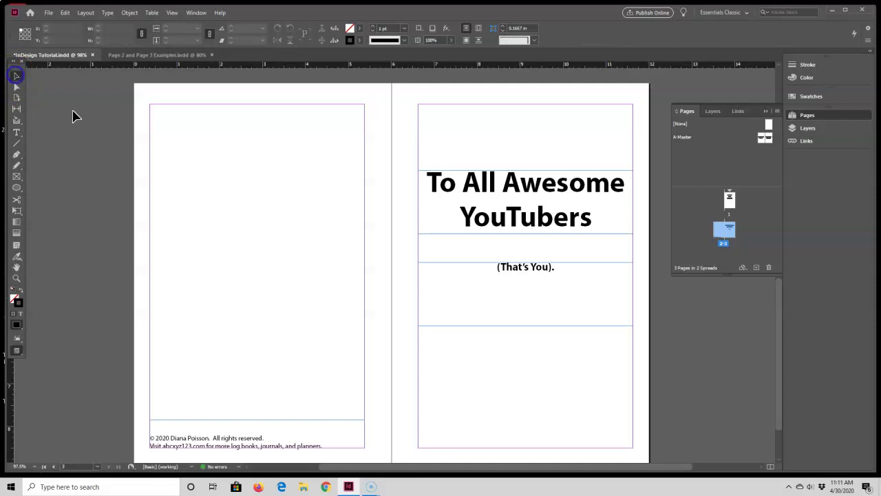
{"action": "left_click", "coordinate": [528, 287]}
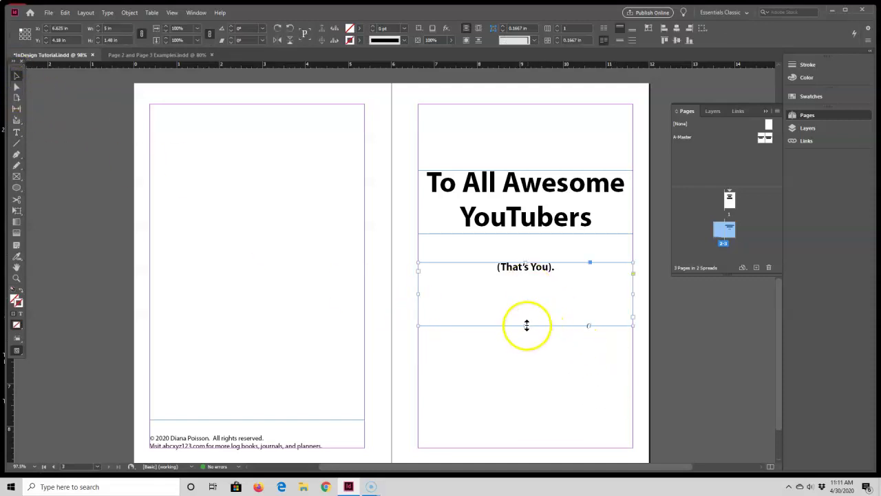
{"action": "left_click_drag", "start_coordinate": [526, 325], "coordinate": [525, 279]}
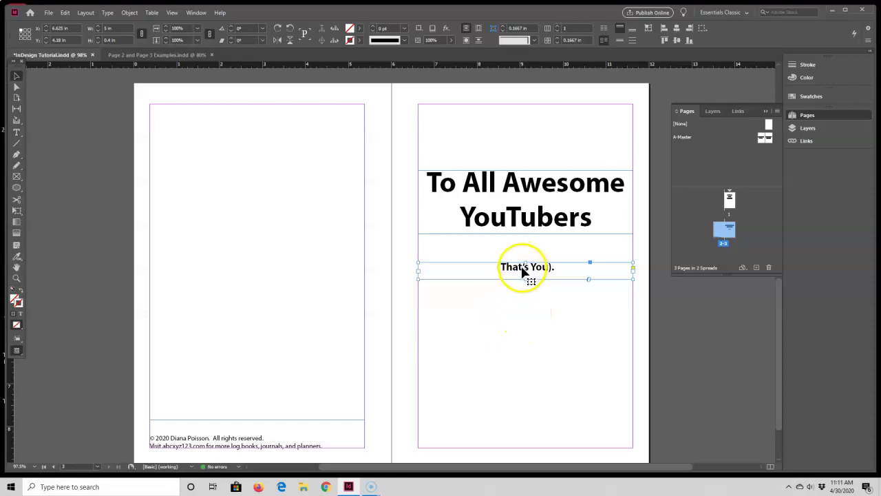
{"action": "left_click_drag", "start_coordinate": [522, 272], "coordinate": [522, 241]}
Preview without guides and nudge '(That's You).' slightly lower.
{"action": "key", "text": "w"}
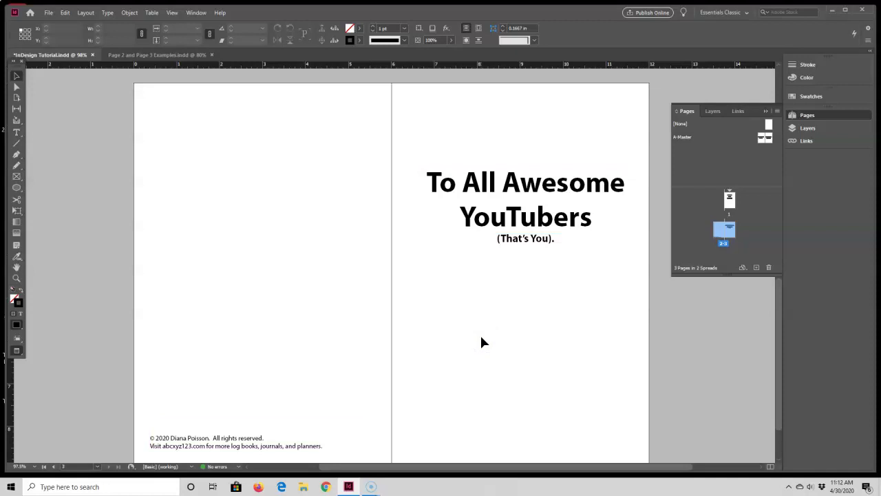
{"action": "left_click_drag", "start_coordinate": [531, 244], "coordinate": [531, 258]}
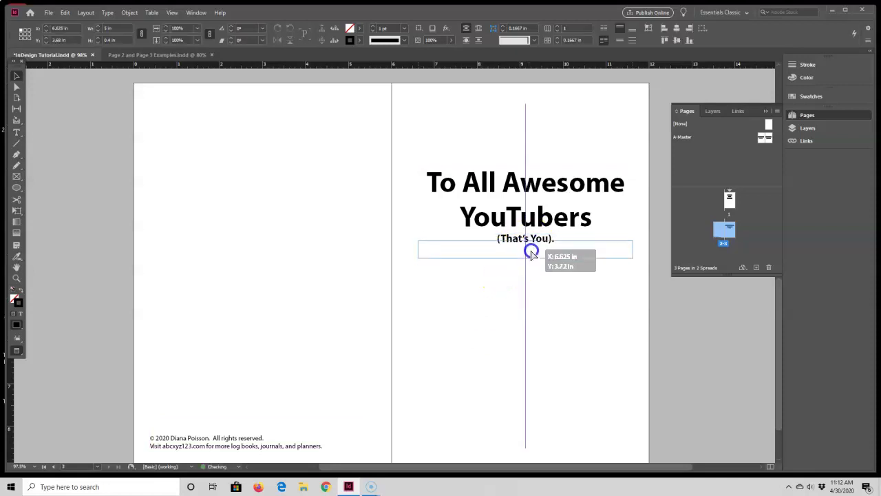
{"action": "left_click", "coordinate": [564, 301]}
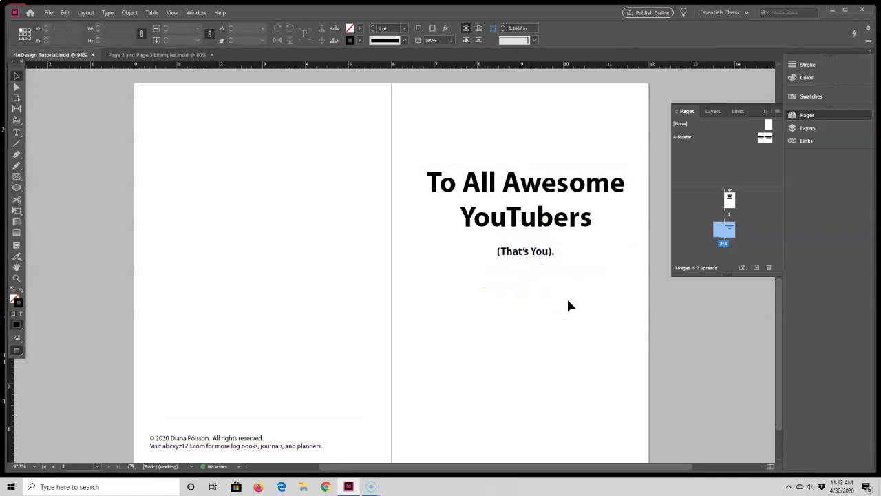